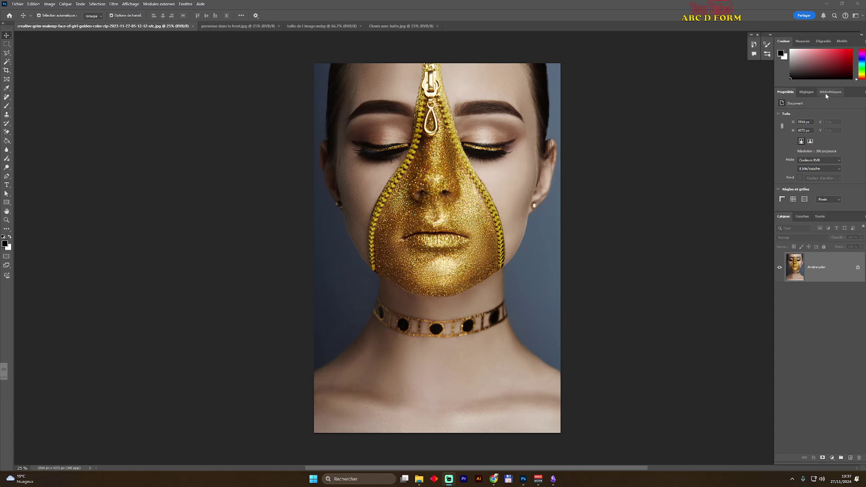
Add a Noir et blanc adjustment layer over the portrait and apply the "Filtre bleu contraste élevé" preset.
{"action": "left_click", "coordinate": [807, 92]}
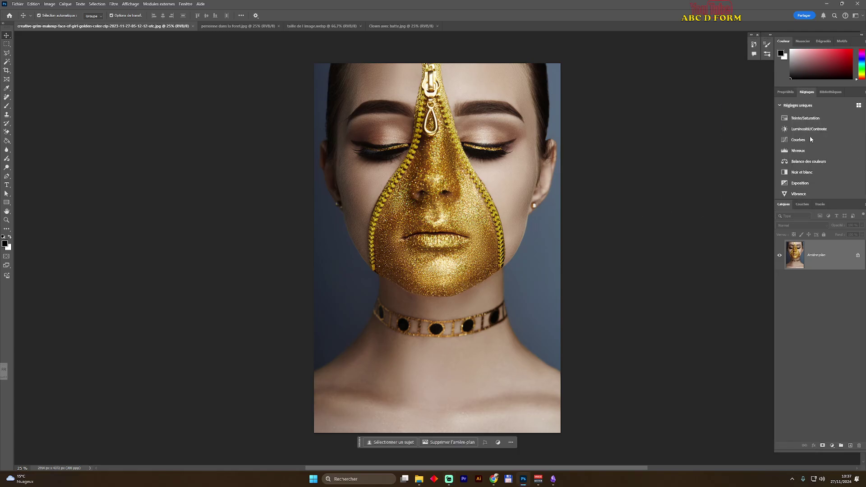
{"action": "left_click", "coordinate": [802, 172]}
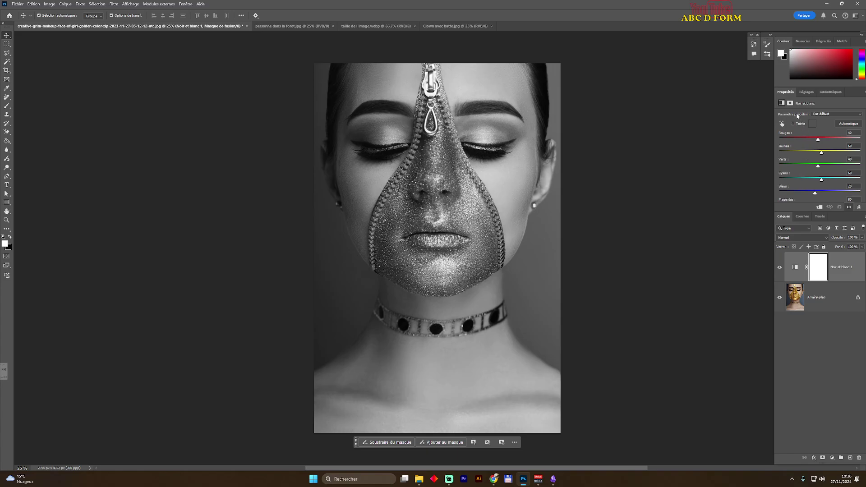
{"action": "left_click", "coordinate": [829, 115]}
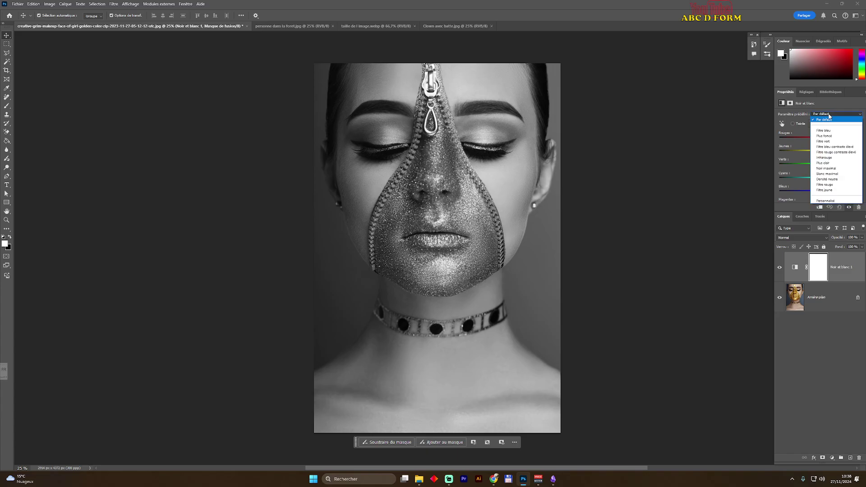
{"action": "left_click", "coordinate": [832, 148]}
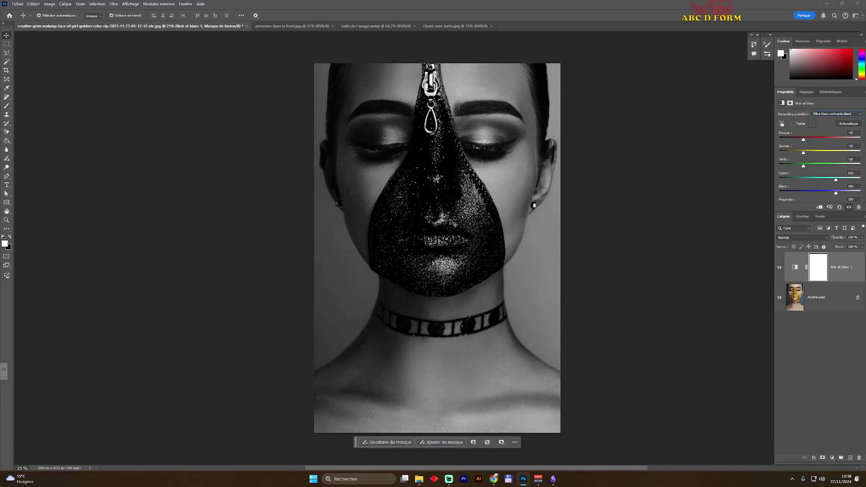
Set the Noir et blanc layer's blend mode to Produit and its opacity to 72 %, and compare with the original.
{"action": "left_click", "coordinate": [790, 239]}
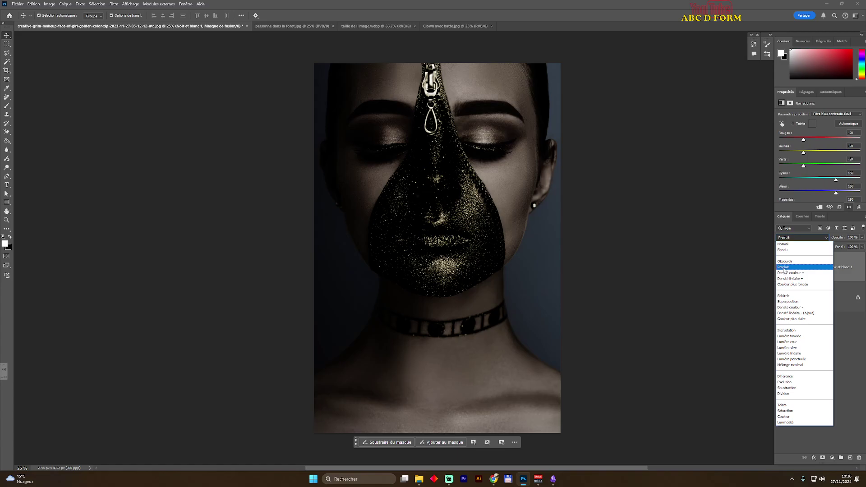
{"action": "left_click", "coordinate": [783, 268]}
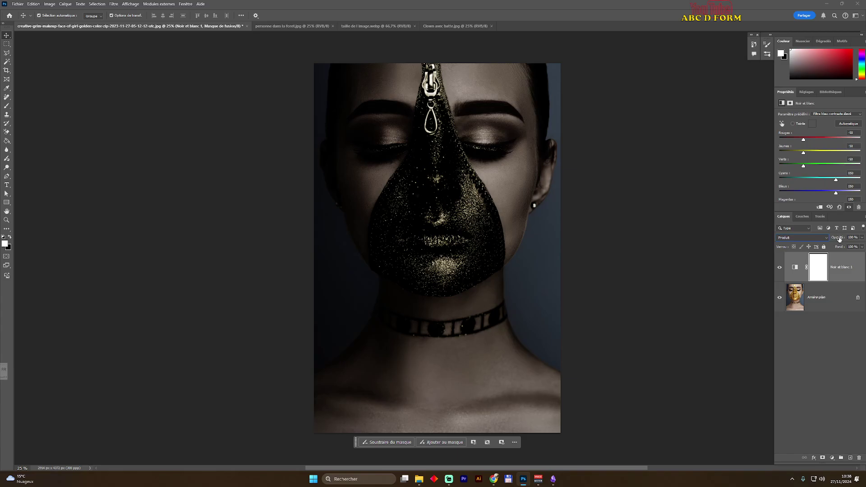
{"action": "left_click_drag", "start_coordinate": [840, 239], "coordinate": [830, 238]}
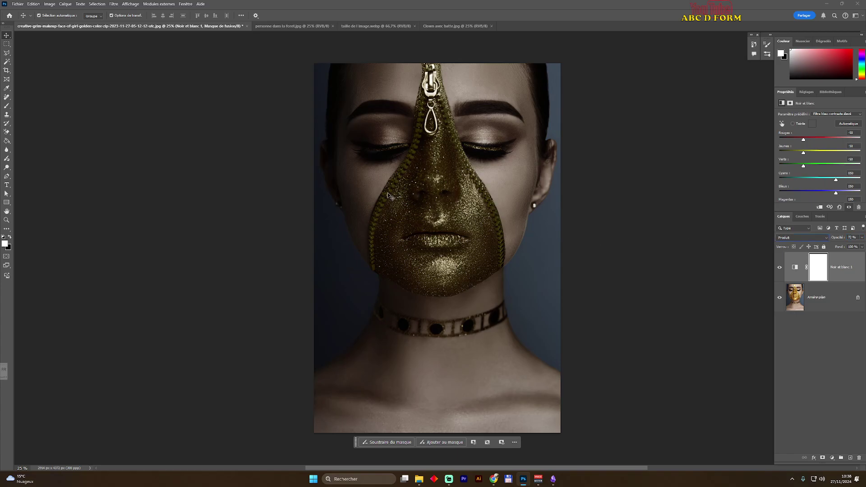
{"action": "left_click", "coordinate": [780, 269]}
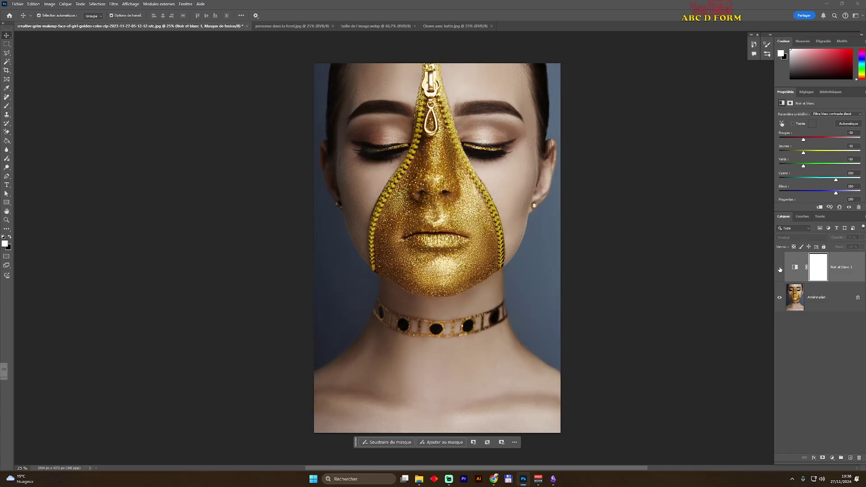
{"action": "left_click", "coordinate": [780, 269]}
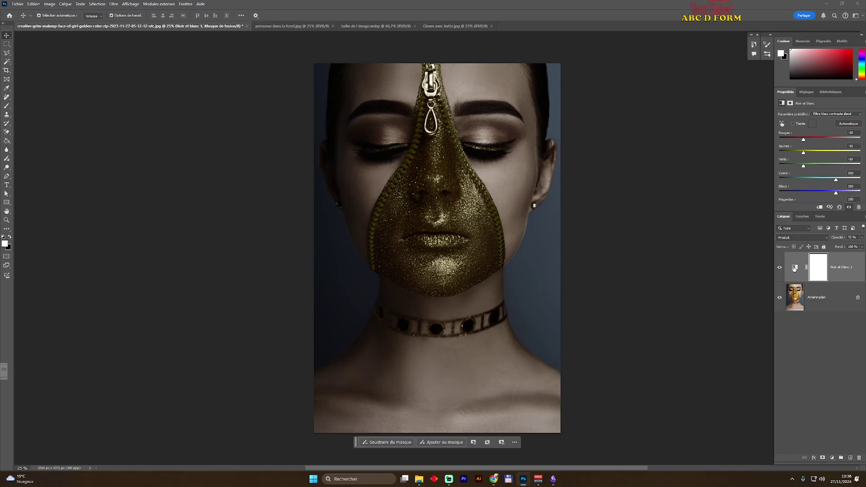
In the adjustment layer's blending options, split the underlying layer's white slider to about 175 / 255, and compare before and after.
{"action": "right_click", "coordinate": [795, 269]}
{"action": "left_click", "coordinate": [791, 273]}
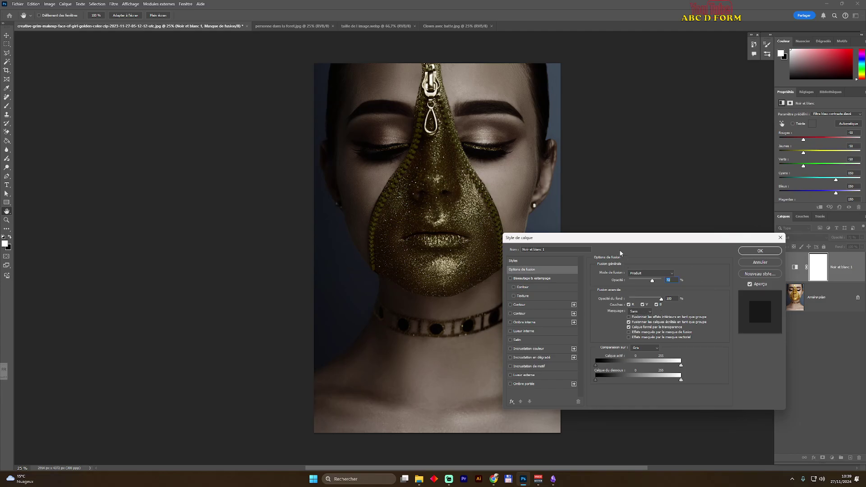
{"action": "left_click_drag", "start_coordinate": [618, 240], "coordinate": [656, 228]}
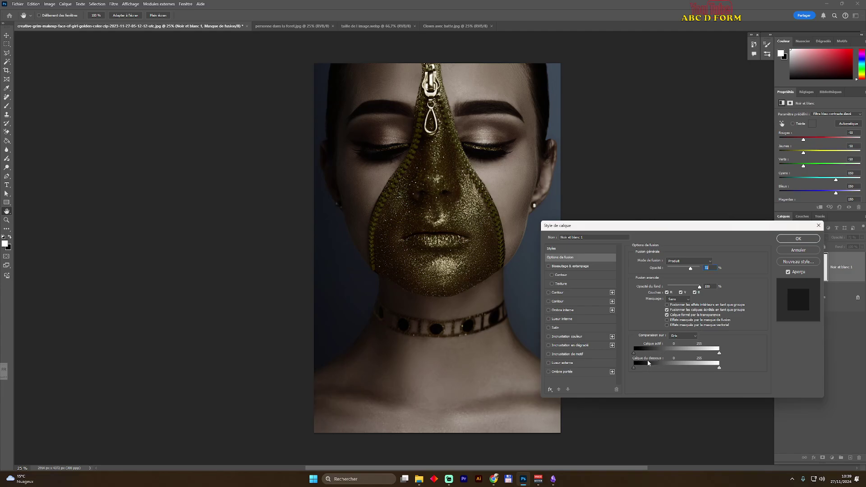
{"action": "left_click_drag", "start_coordinate": [720, 369], "coordinate": [696, 368]}
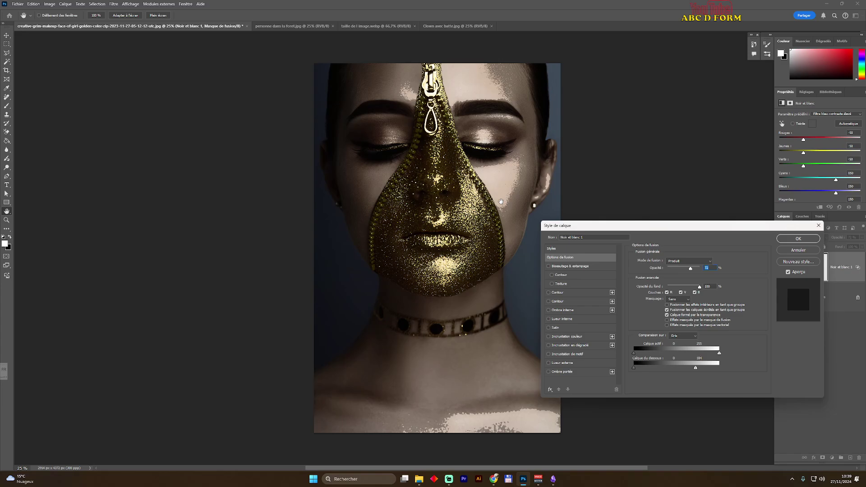
{"action": "left_click_drag", "start_coordinate": [695, 368], "coordinate": [727, 370]}
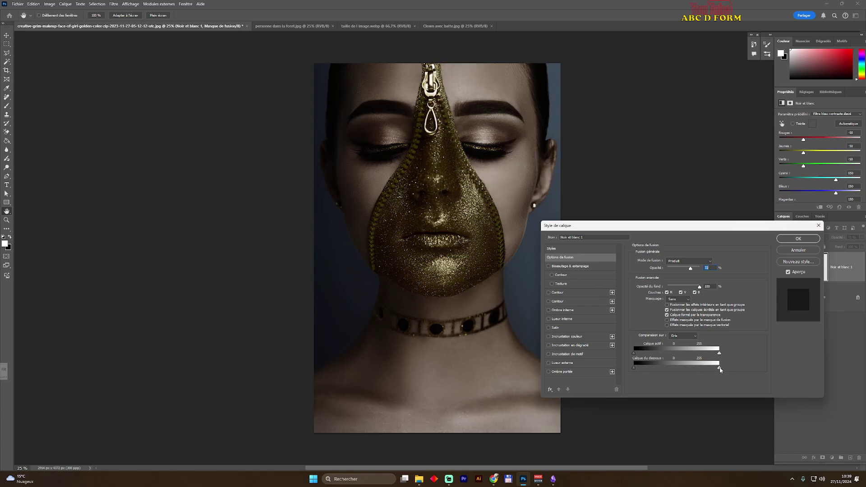
{"action": "key", "text": "alt"}
{"action": "left_click_drag", "start_coordinate": [719, 370], "coordinate": [690, 369]}
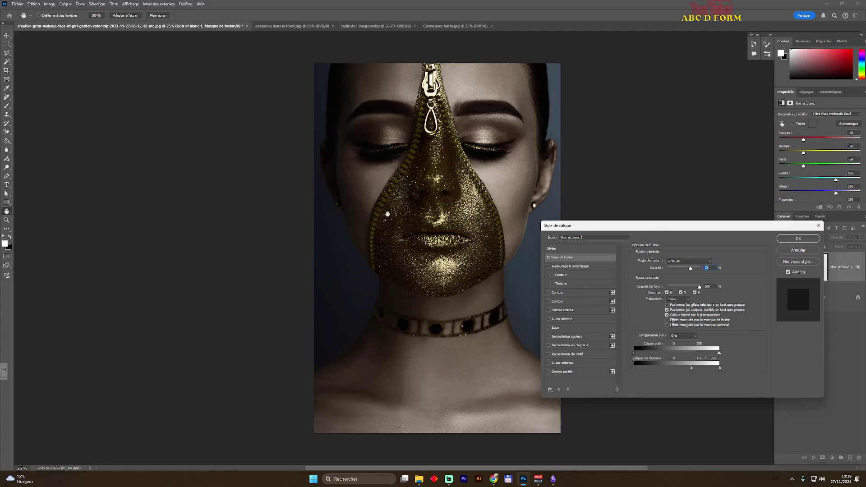
{"action": "left_click", "coordinate": [797, 239]}
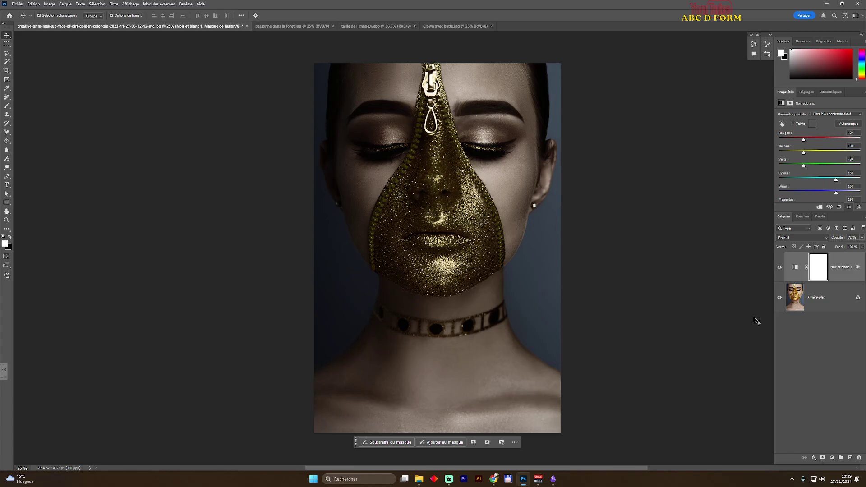
{"action": "left_click", "coordinate": [780, 270]}
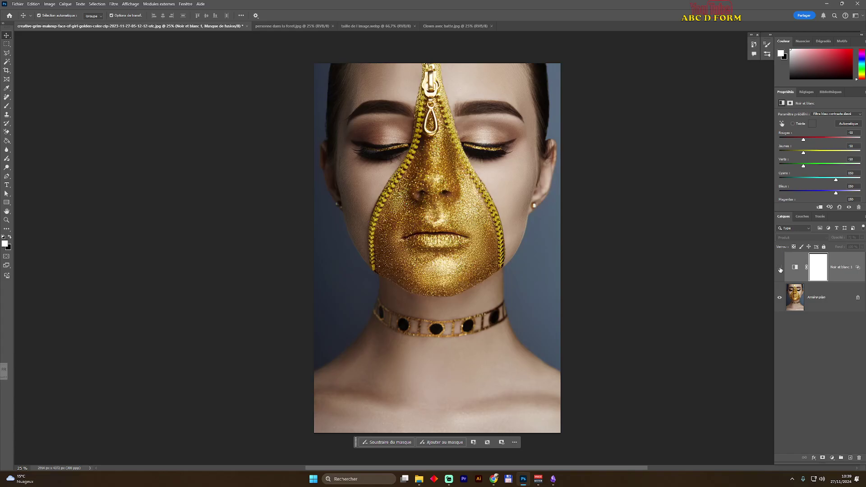
{"action": "left_click", "coordinate": [780, 269]}
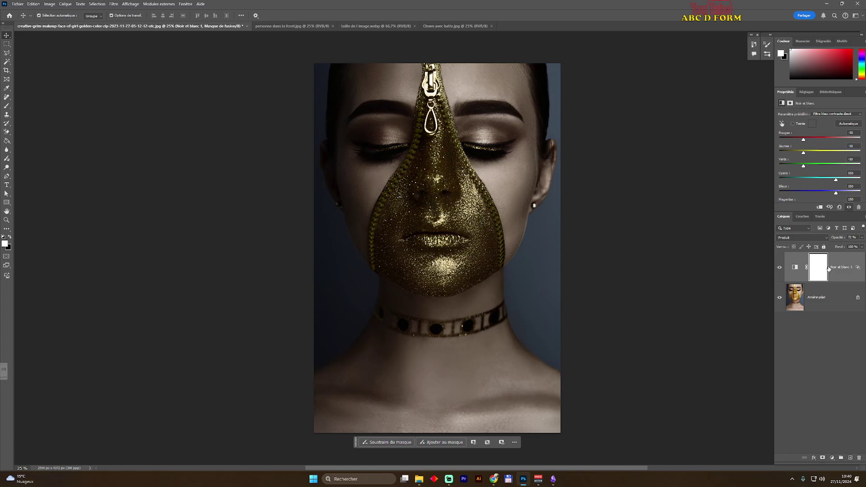
Copy the Noir et blanc adjustment layer from the portrait document into the forest photo "personne dans la foret.jpg".
{"action": "left_click", "coordinate": [278, 27]}
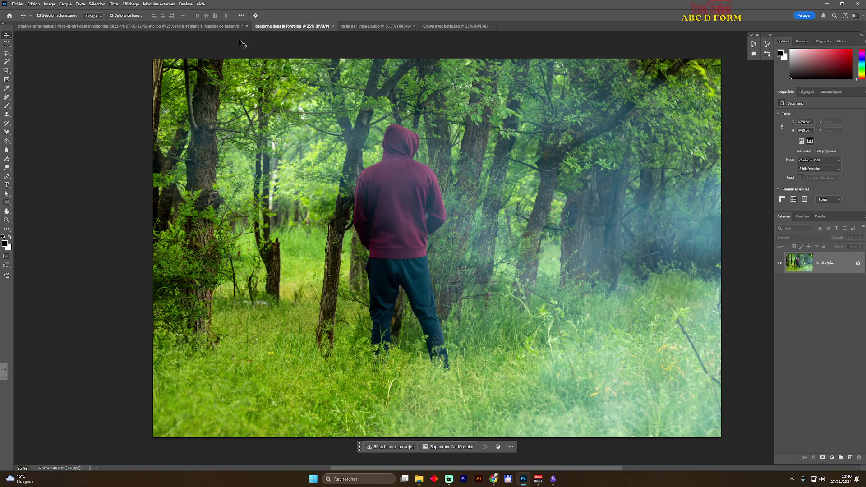
{"action": "left_click", "coordinate": [207, 26]}
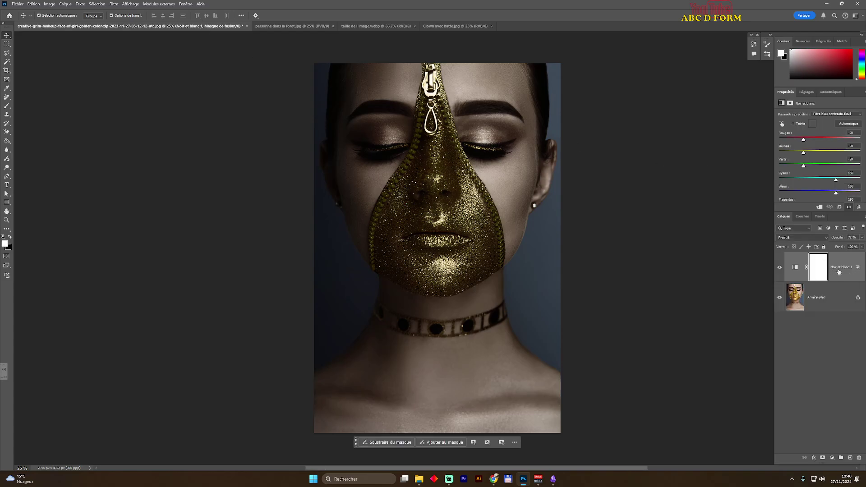
{"action": "left_click_drag", "start_coordinate": [837, 269], "coordinate": [299, 77]}
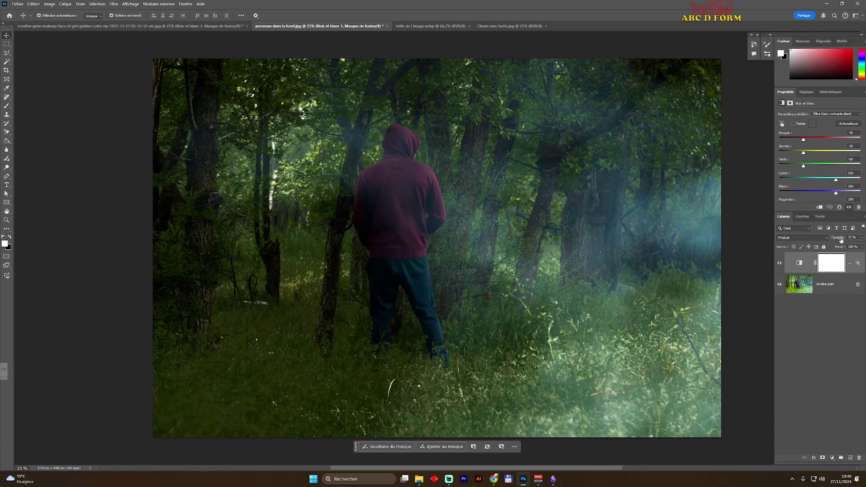
Slightly lower the opacity of the forest photo's Noir et blanc layer and compare the image with and without it.
{"action": "mouse_move", "coordinate": [841, 241]}
{"action": "left_mouse_down"}
{"action": "mouse_move", "coordinate": [827, 240]}
{"action": "mouse_move", "coordinate": [840, 240]}
{"action": "left_mouse_up"}
{"action": "left_click_drag", "start_coordinate": [842, 239], "coordinate": [836, 241]}
{"action": "left_click", "coordinate": [781, 267]}
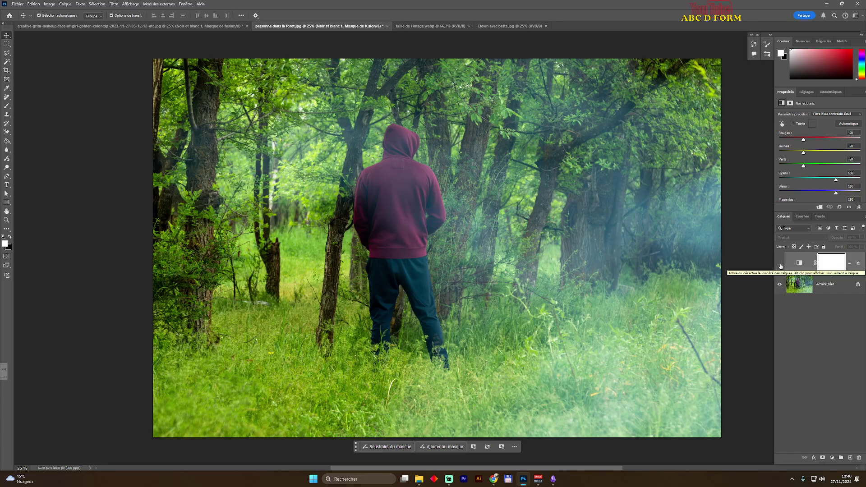
{"action": "left_click", "coordinate": [781, 267]}
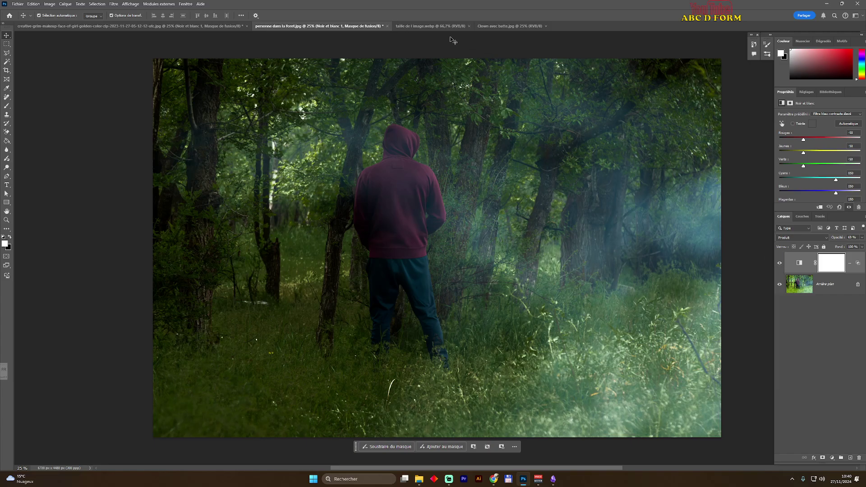
Copy the portrait's Noir et blanc adjustment layer and paste it onto the night street illustration.
{"action": "left_click", "coordinate": [440, 26]}
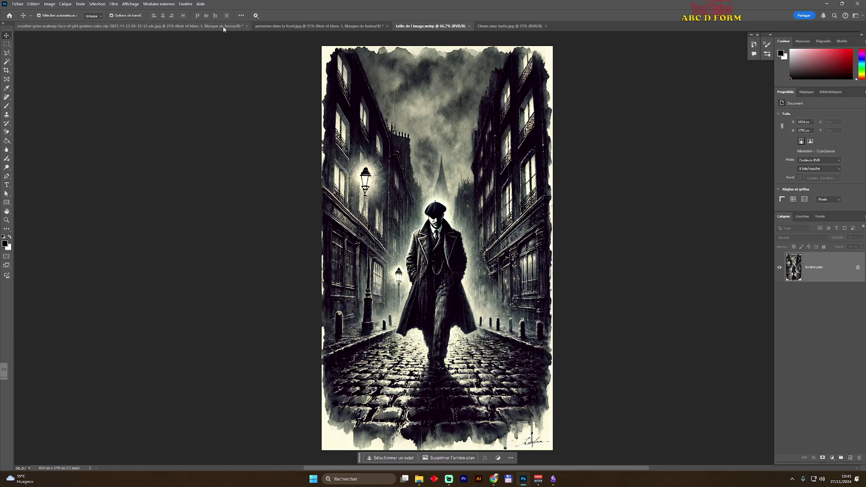
{"action": "left_click", "coordinate": [200, 27]}
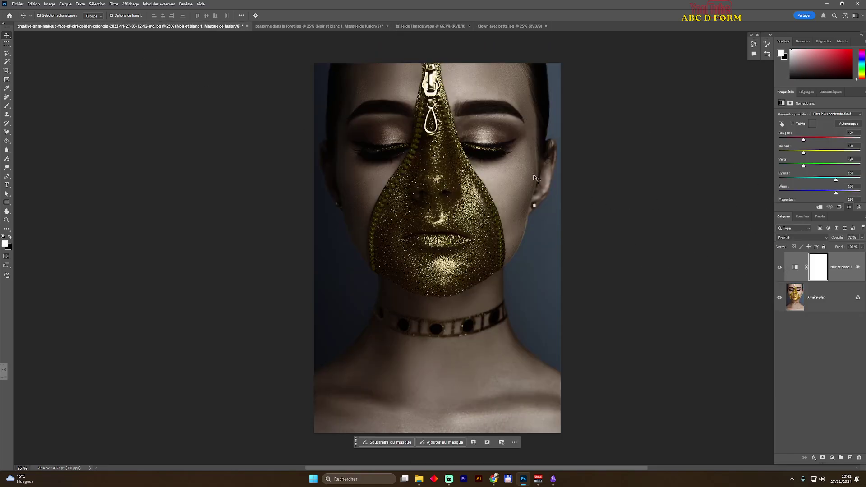
{"action": "left_click", "coordinate": [848, 275]}
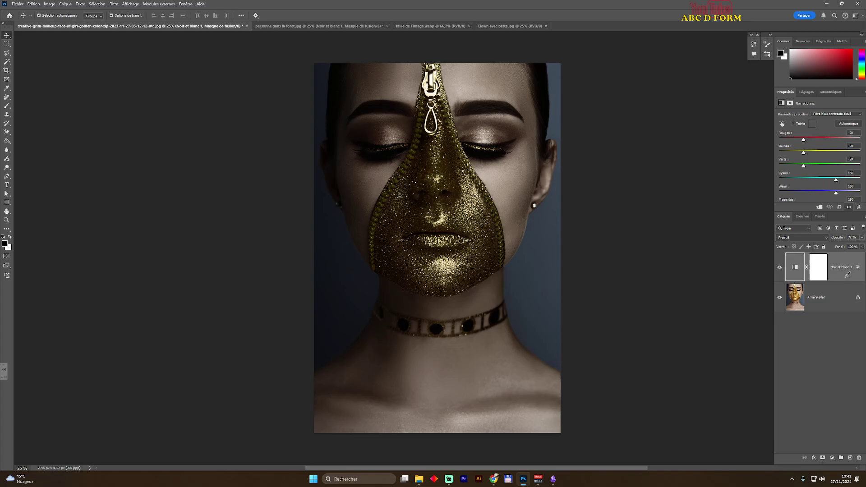
{"action": "left_click", "coordinate": [848, 322]}
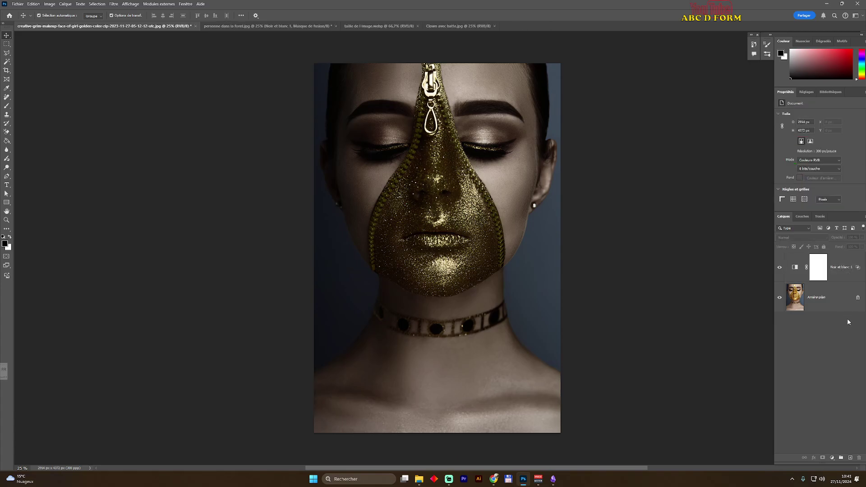
{"action": "left_click", "coordinate": [844, 276]}
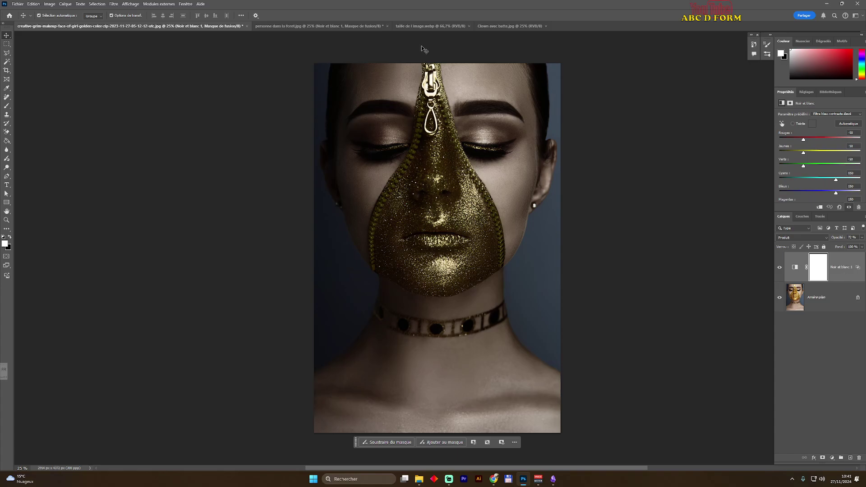
{"action": "left_click", "coordinate": [403, 28]}
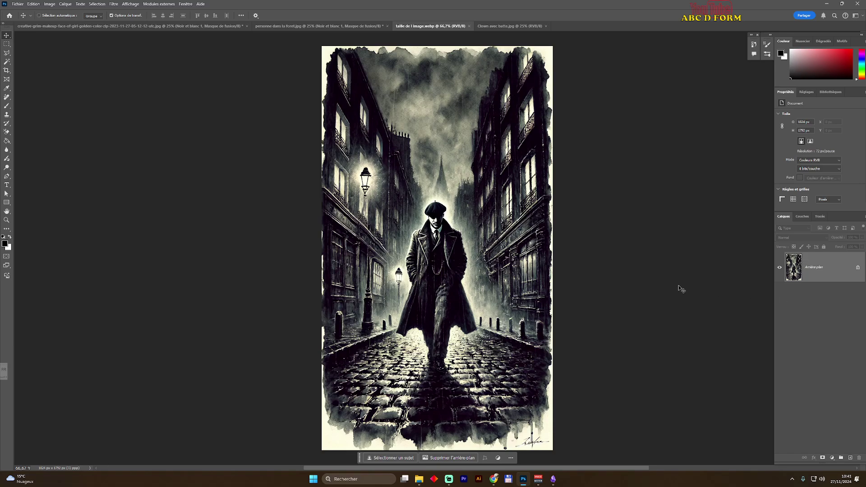
{"action": "key", "text": "ctrl+v"}
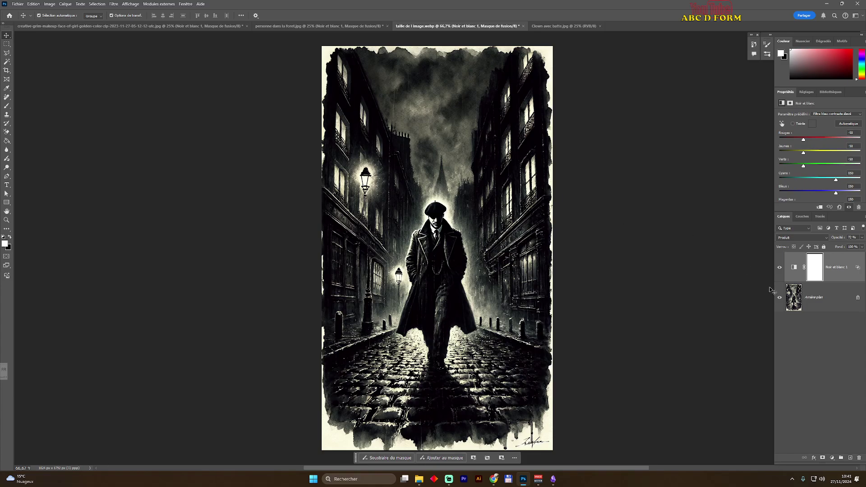
Compare the street illustration with and without the Noir et blanc adjustment layer.
{"action": "left_click", "coordinate": [780, 268]}
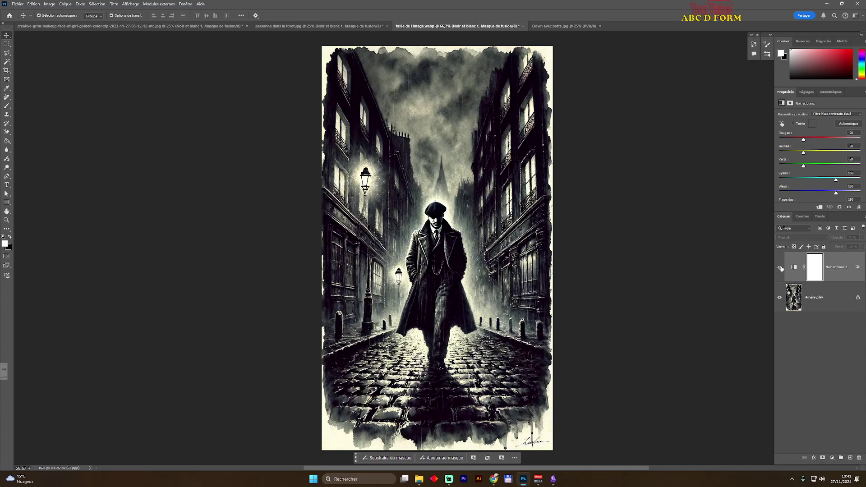
{"action": "left_click", "coordinate": [780, 268]}
{"action": "left_click", "coordinate": [780, 268]}
{"action": "left_click", "coordinate": [780, 268]}
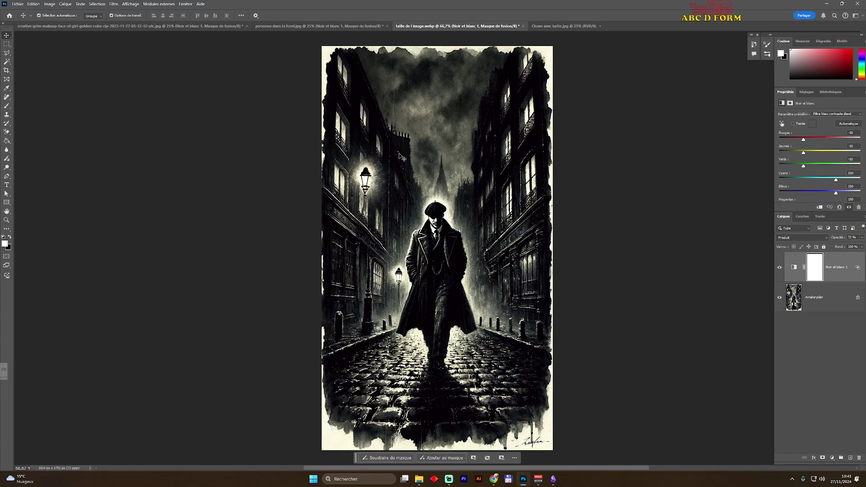
{"action": "left_click", "coordinate": [780, 268]}
{"action": "left_click", "coordinate": [780, 268]}
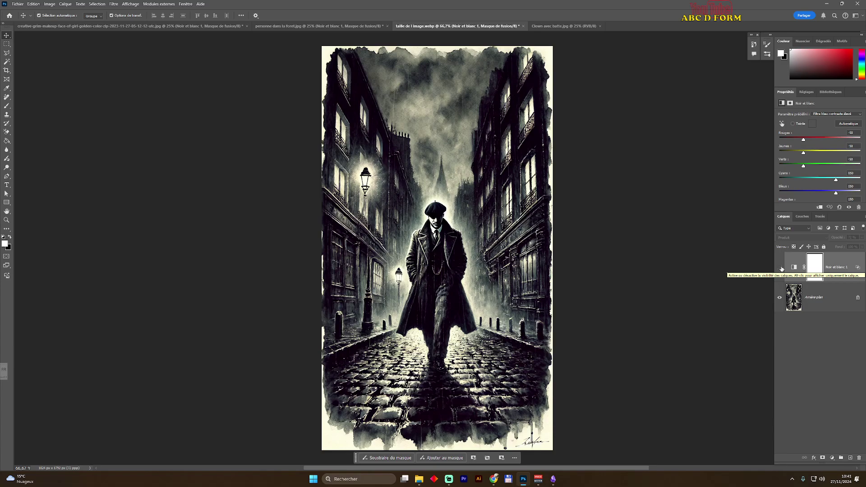
{"action": "left_click", "coordinate": [782, 269]}
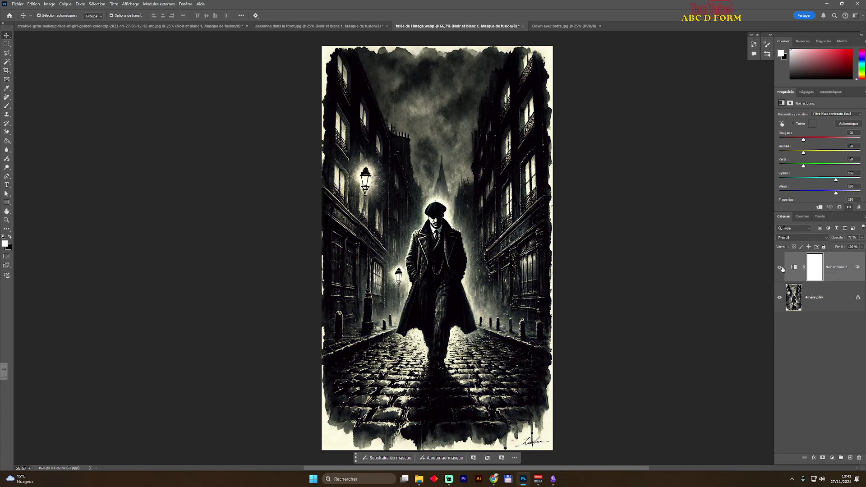
Paste the copied Noir et blanc adjustment layer onto the clown photo.
{"action": "left_click", "coordinate": [572, 25]}
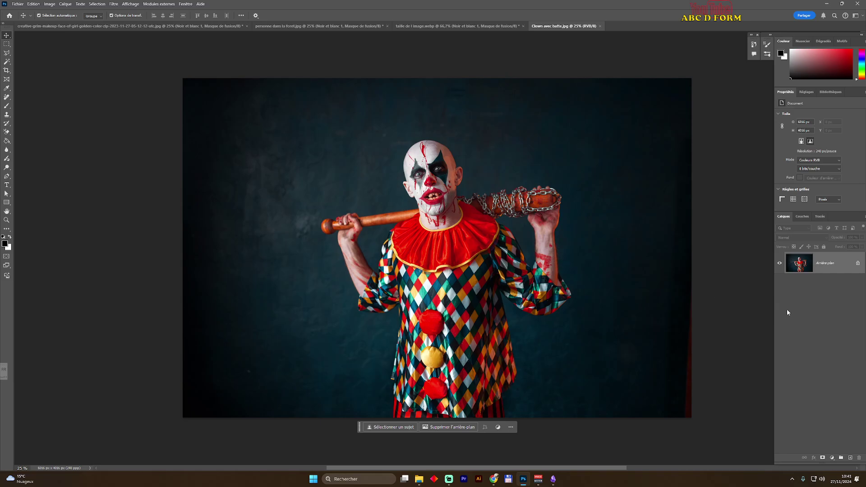
{"action": "key", "text": "ctrl+F2"}
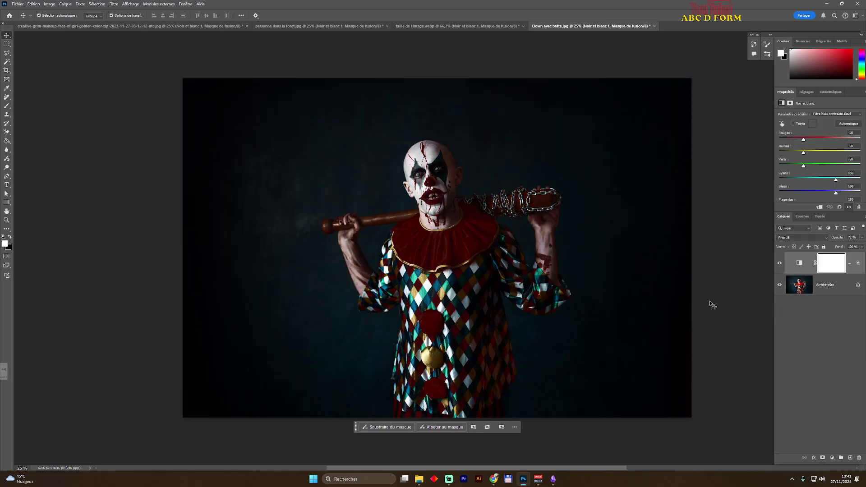